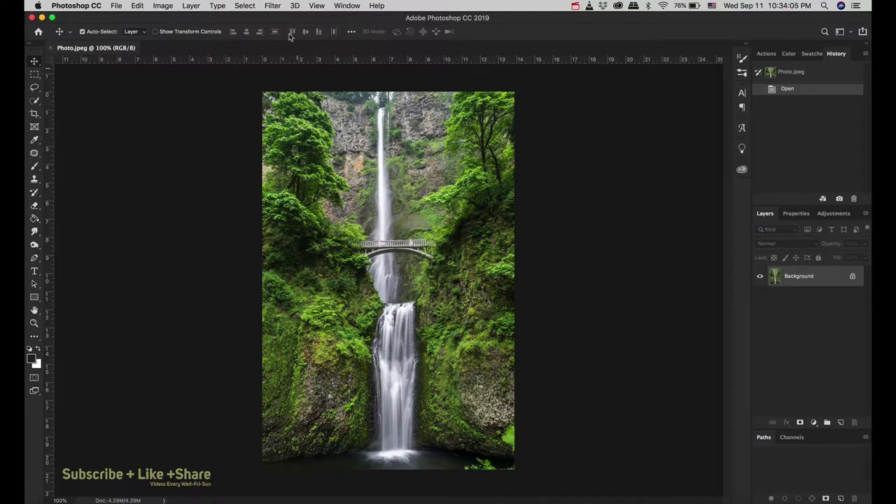
Step: Convert the photo layer into a smart object using Convert for Smart Filters
{"action": "left_click", "coordinate": [272, 6]}
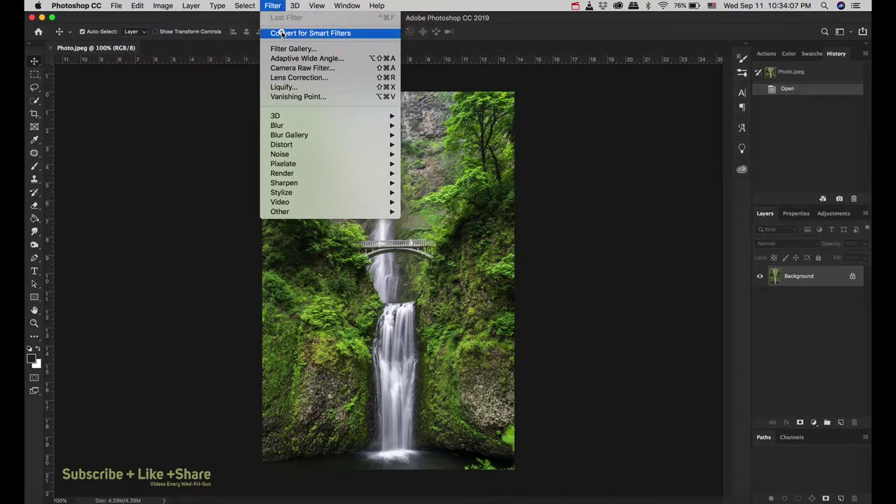
{"action": "left_click", "coordinate": [283, 34]}
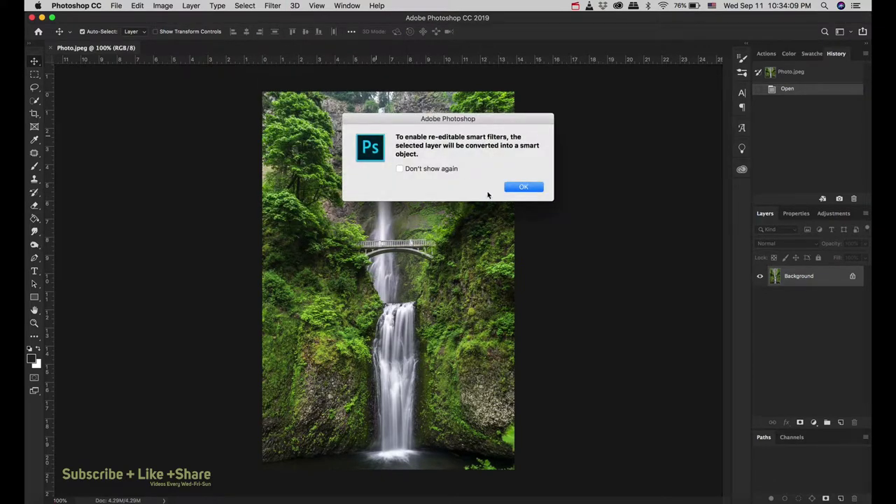
{"action": "left_click", "coordinate": [518, 187]}
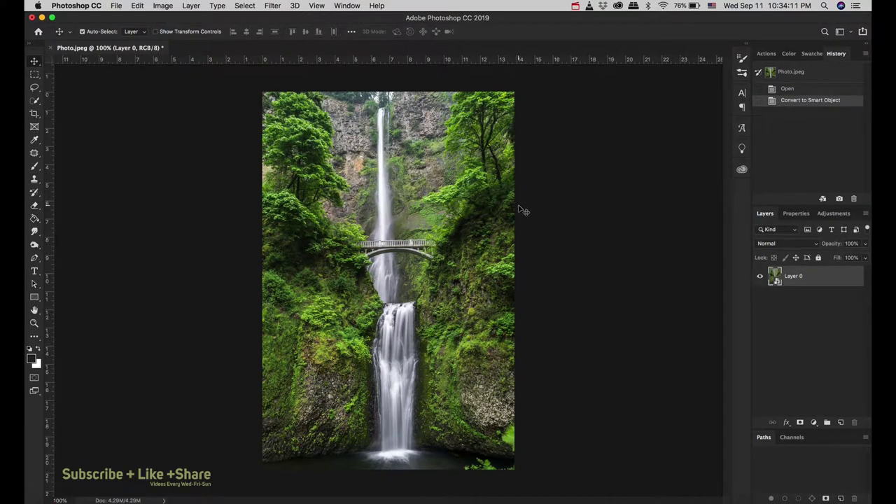
Step: Open the smart object's contents as Layer 0.psb and switch it to Lab Color mode
{"action": "double_click", "coordinate": [776, 280]}
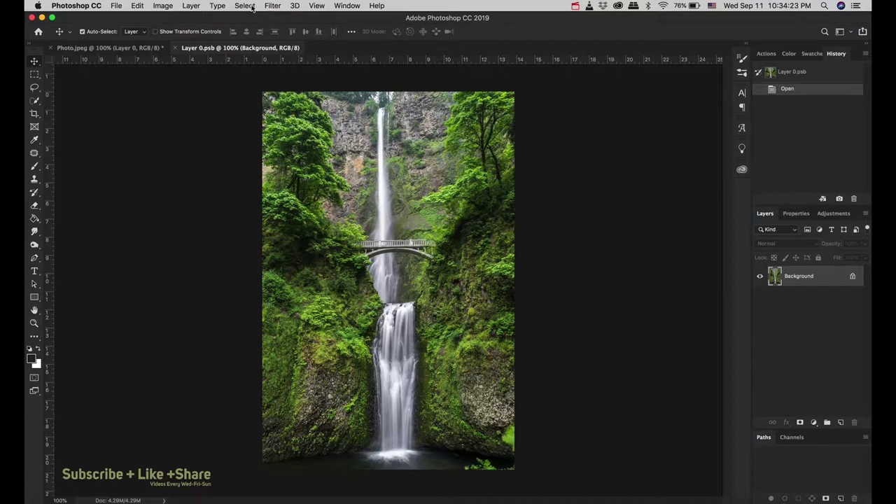
{"action": "left_click", "coordinate": [166, 6]}
{"action": "mouse_move", "coordinate": [168, 17]}
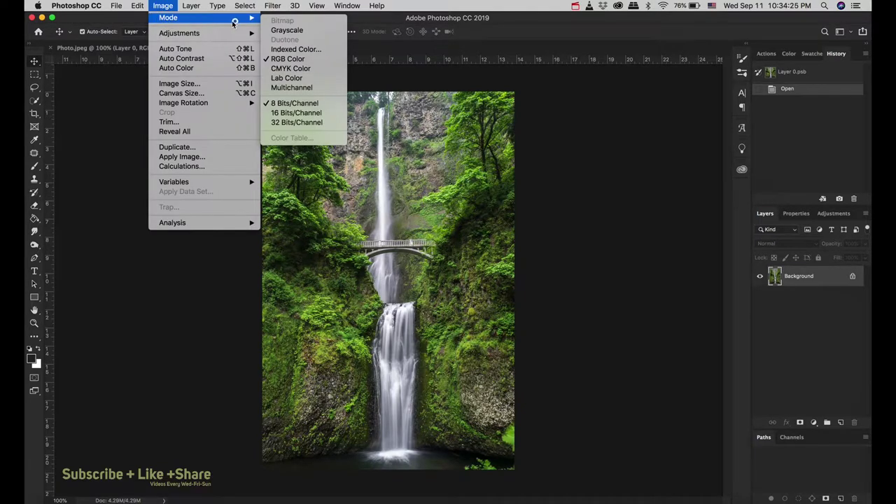
{"action": "left_click", "coordinate": [286, 78]}
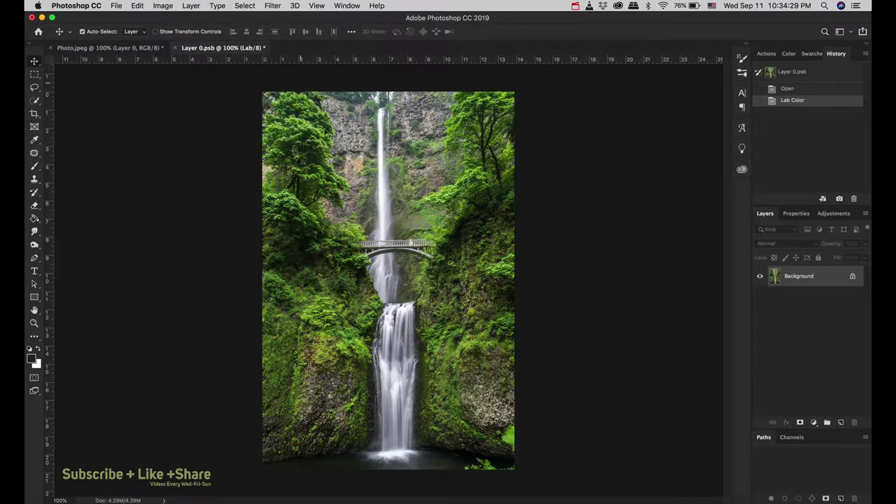
{"action": "left_click", "coordinate": [168, 7]}
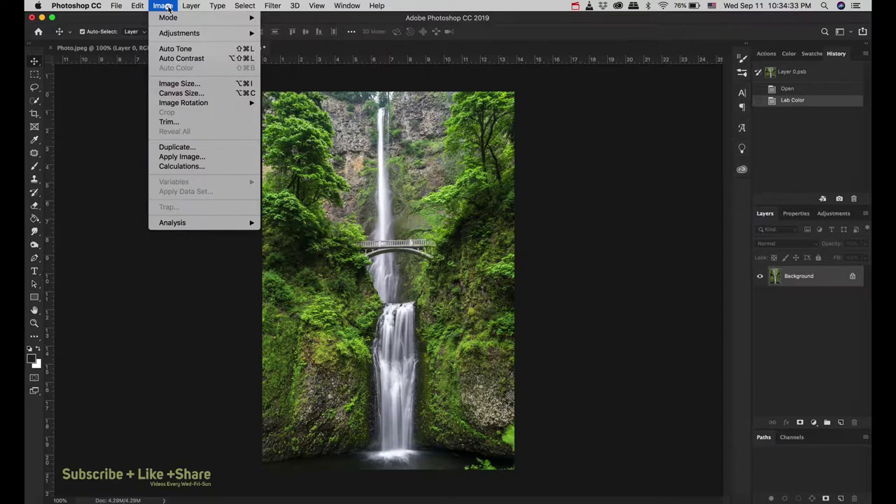
Step: In Apply Image, try the Lightness and a channels, then settle on channel b as source
{"action": "left_click", "coordinate": [161, 158]}
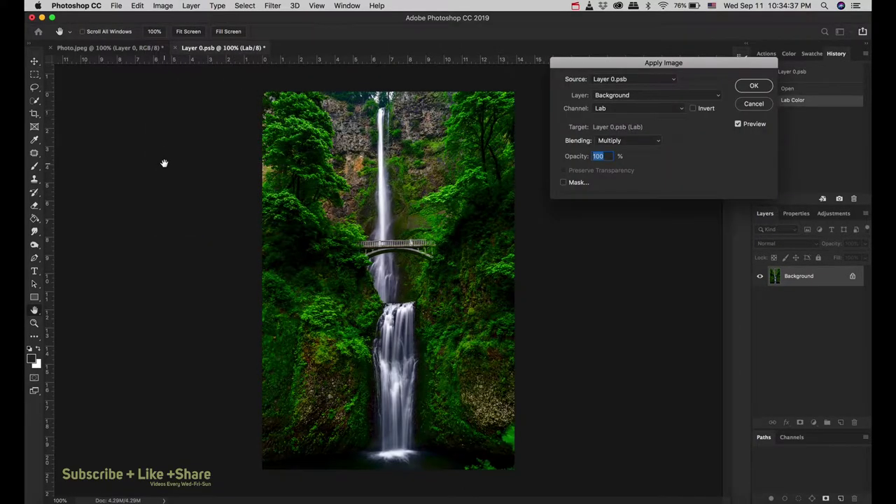
{"action": "left_click", "coordinate": [635, 108]}
{"action": "left_click", "coordinate": [630, 115]}
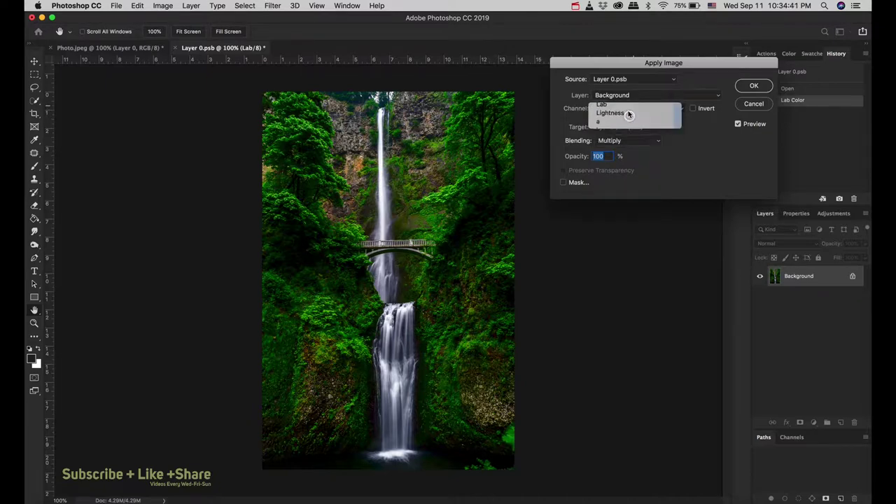
{"action": "left_click", "coordinate": [627, 108]}
{"action": "left_click", "coordinate": [626, 117]}
{"action": "left_click", "coordinate": [627, 108]}
{"action": "left_click", "coordinate": [625, 112]}
{"action": "left_click", "coordinate": [625, 110]}
{"action": "left_click", "coordinate": [624, 116]}
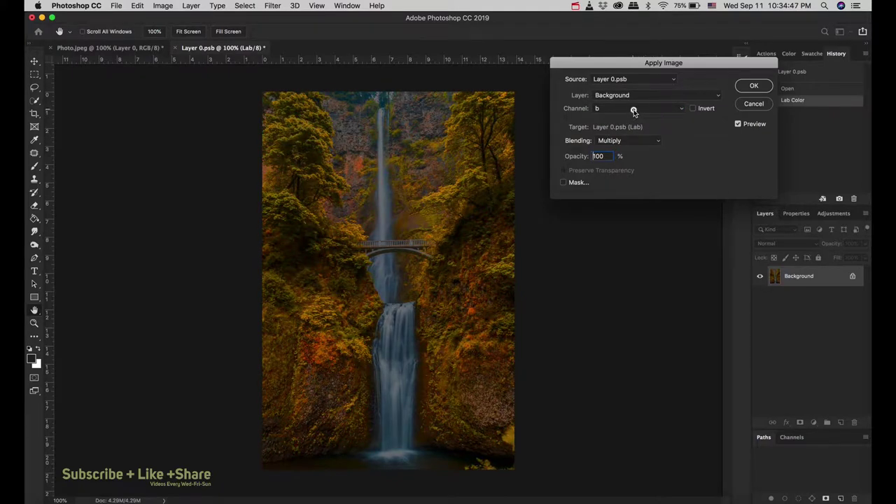
{"action": "left_click", "coordinate": [633, 111]}
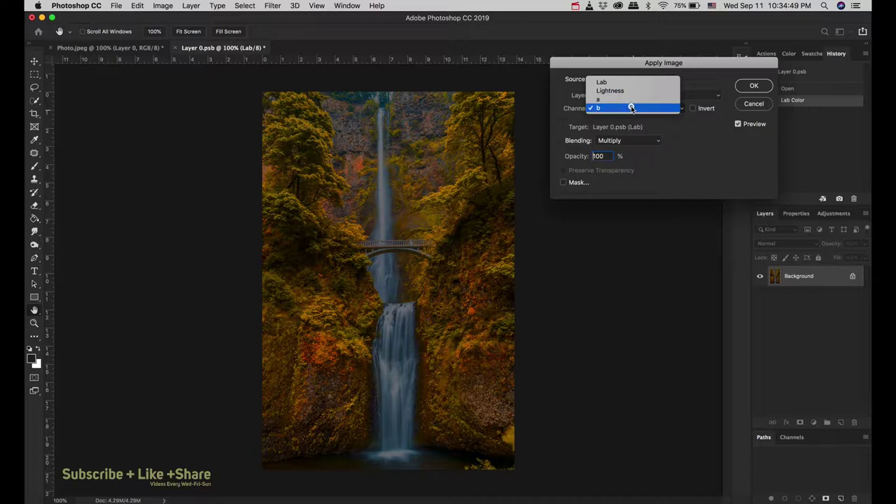
{"action": "left_click", "coordinate": [631, 108]}
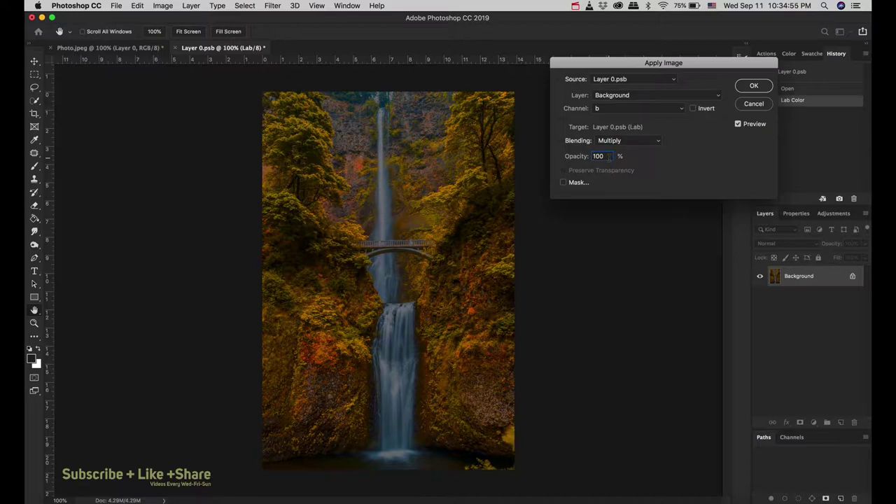
Step: Lower the blend opacity and toggle Preview to compare against the original green photo
{"action": "left_click_drag", "start_coordinate": [585, 157], "coordinate": [571, 158]}
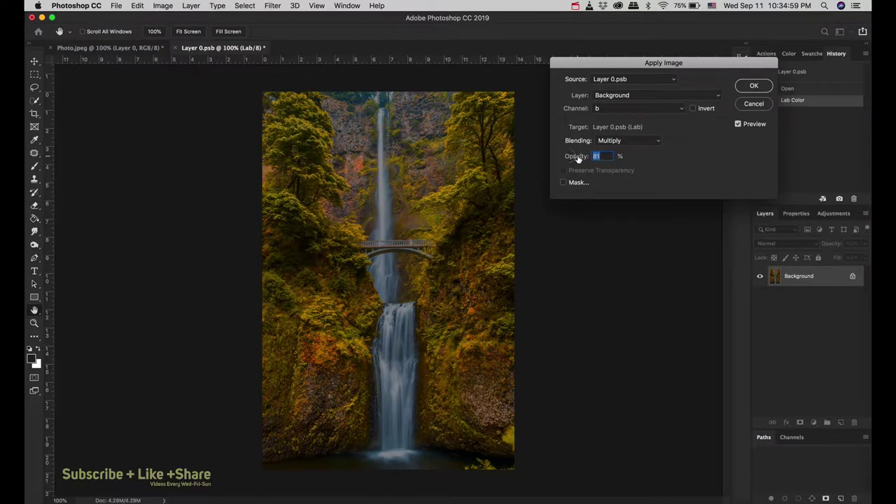
{"action": "left_click_drag", "start_coordinate": [572, 157], "coordinate": [571, 158]}
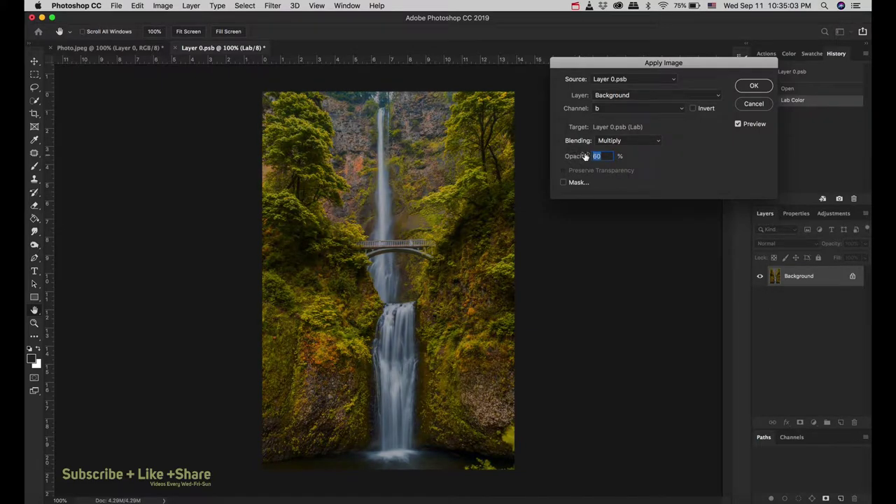
{"action": "left_click", "coordinate": [738, 125]}
{"action": "left_click", "coordinate": [738, 124]}
{"action": "left_click", "coordinate": [737, 124]}
{"action": "left_click", "coordinate": [738, 124]}
{"action": "left_click", "coordinate": [737, 124]}
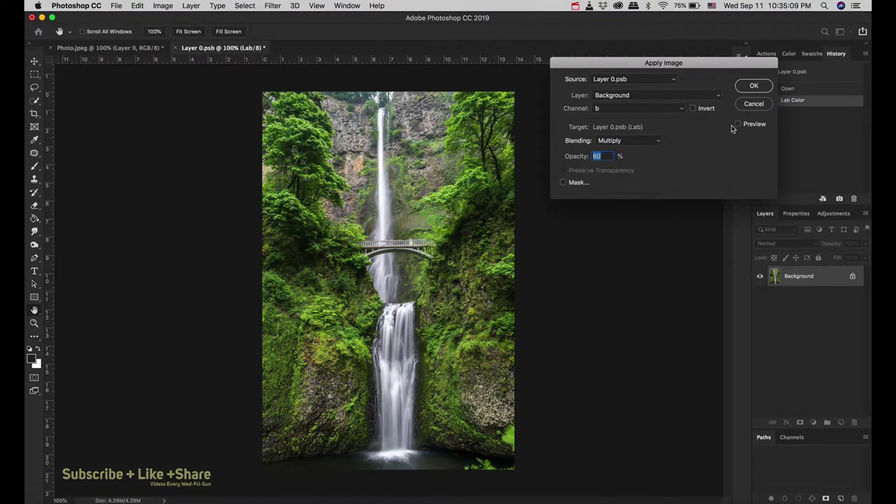
{"action": "left_click", "coordinate": [737, 123]}
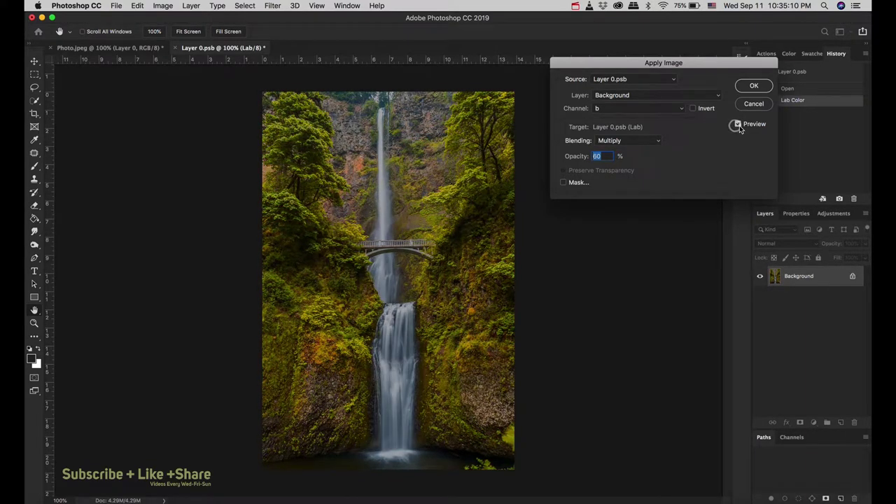
Step: Blend channel b in Overlay mode at about 84% opacity and apply it
{"action": "left_click", "coordinate": [638, 142]}
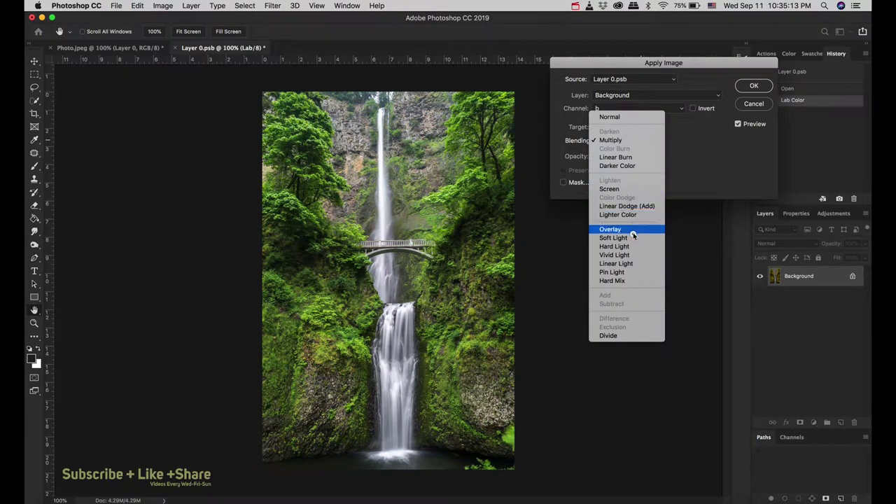
{"action": "left_click", "coordinate": [633, 231]}
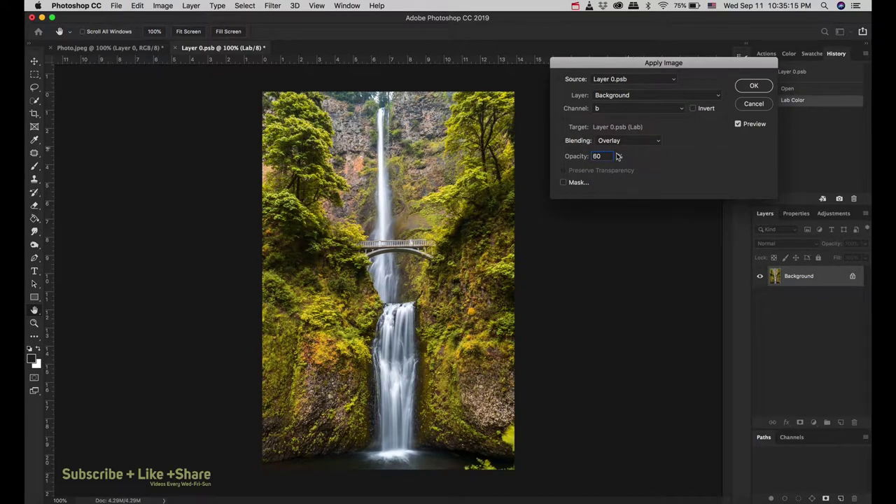
{"action": "left_click_drag", "start_coordinate": [585, 162], "coordinate": [580, 161]}
{"action": "left_click_drag", "start_coordinate": [580, 160], "coordinate": [576, 159]}
{"action": "left_click", "coordinate": [753, 86]}
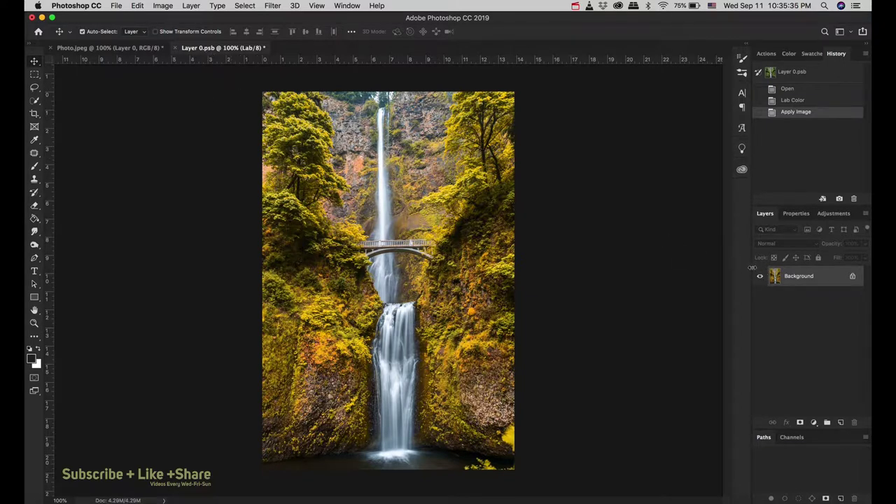
Step: Save the recoloured Layer 0.psb smart object contents
{"action": "left_click", "coordinate": [135, 48]}
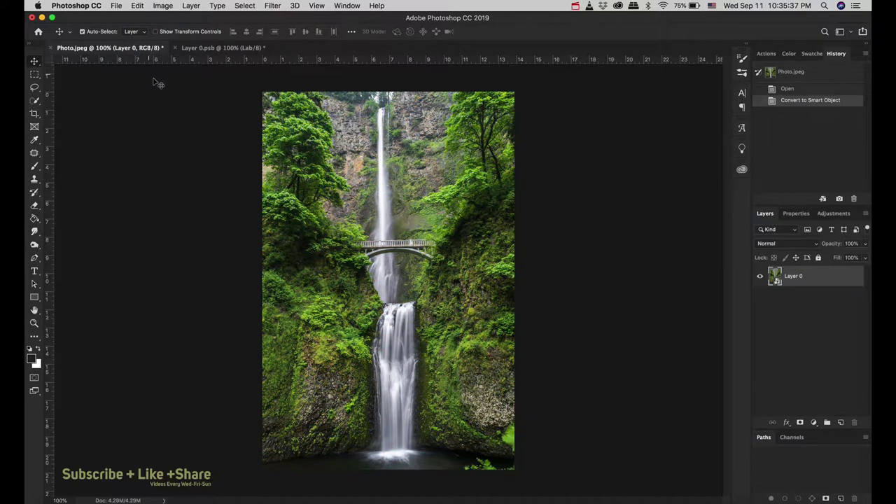
{"action": "left_click", "coordinate": [226, 49]}
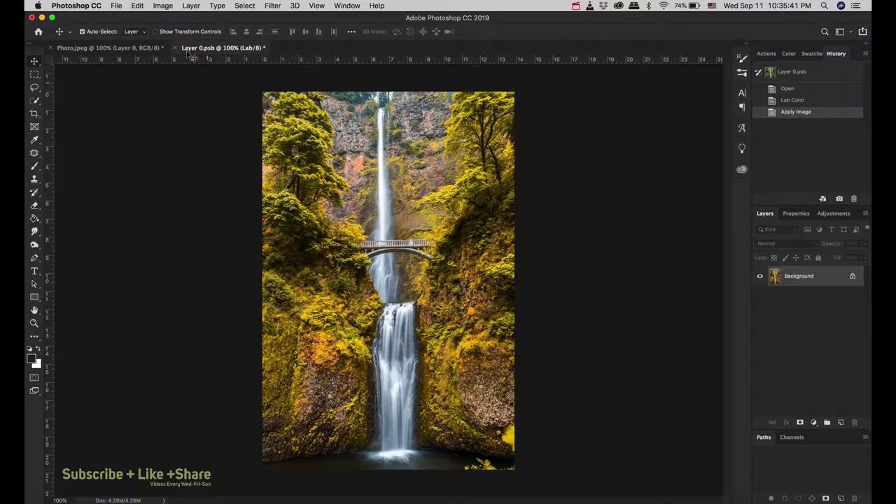
{"action": "left_click", "coordinate": [118, 5]}
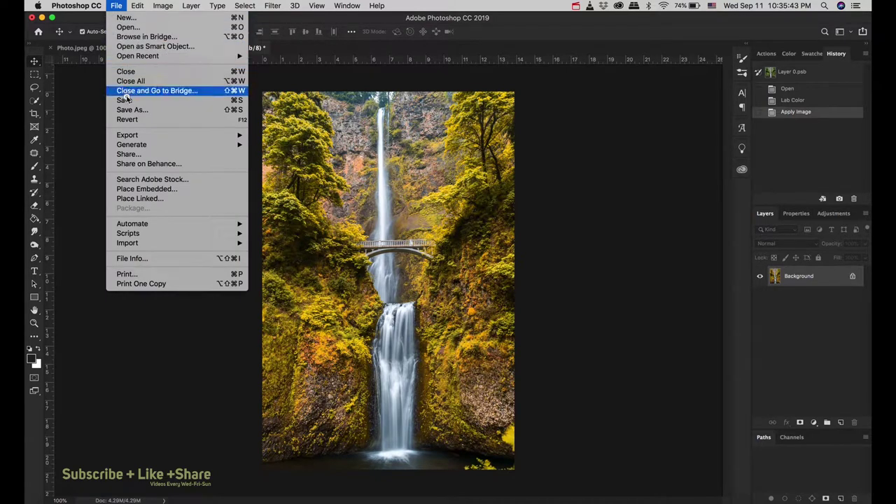
{"action": "left_click", "coordinate": [125, 100]}
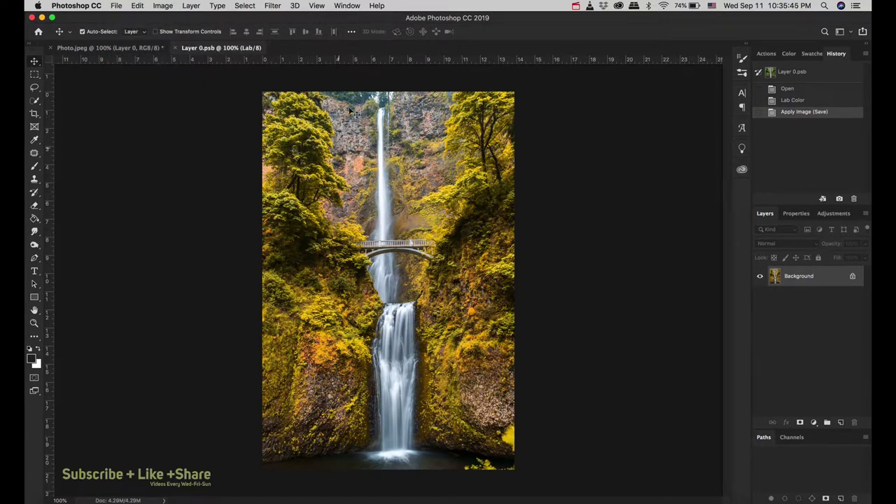
Step: In Photo.jpeg's History, step through Open, Convert to Smart Object and Update Smart Objects to compare
{"action": "left_click", "coordinate": [130, 49]}
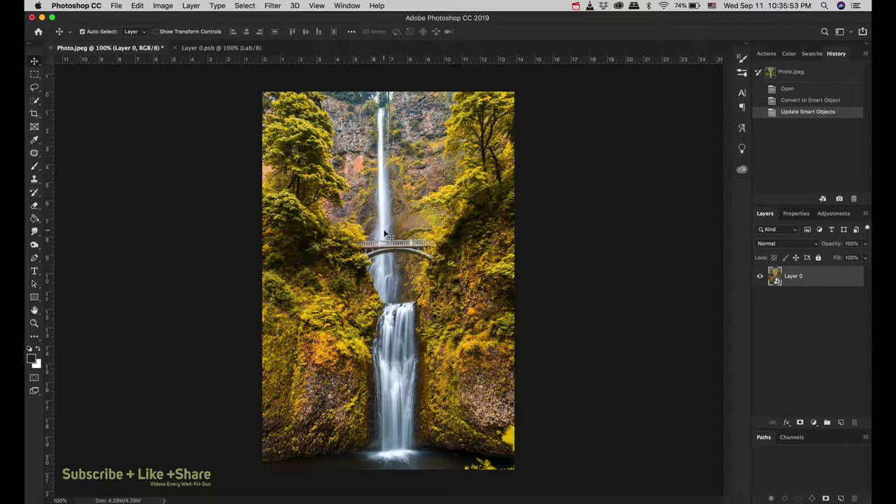
{"action": "left_click", "coordinate": [820, 92]}
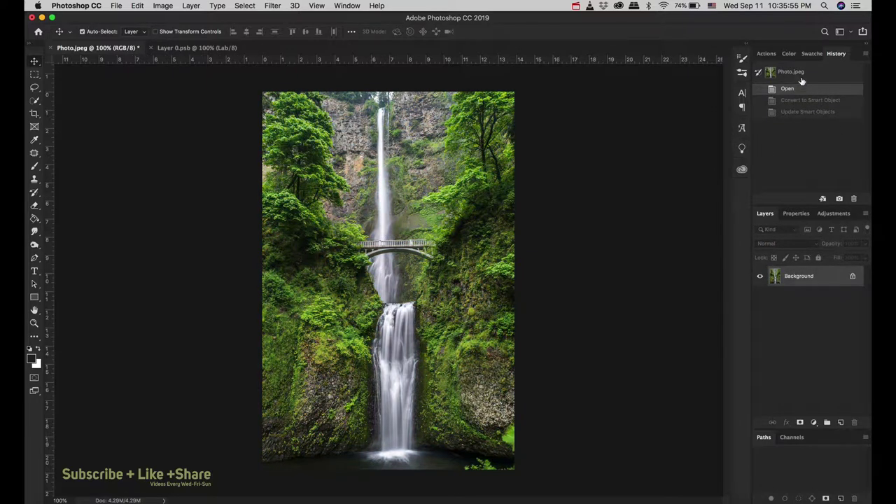
{"action": "left_click", "coordinate": [805, 100]}
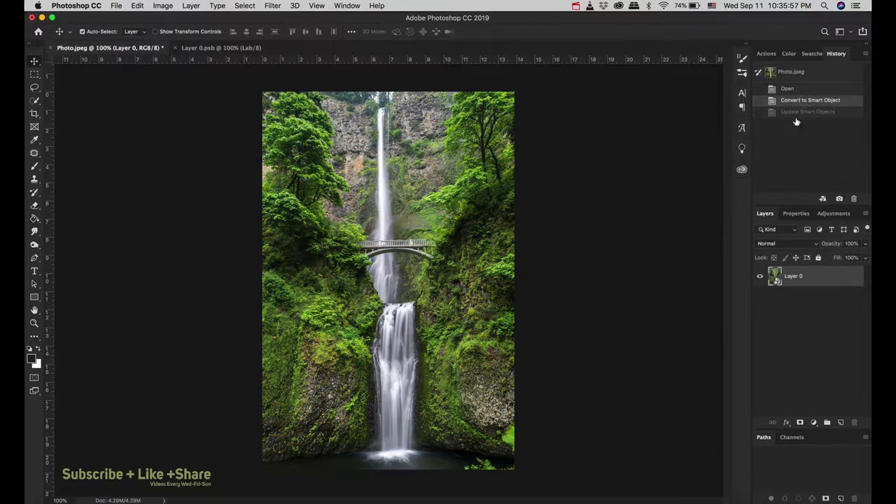
{"action": "left_click", "coordinate": [798, 113]}
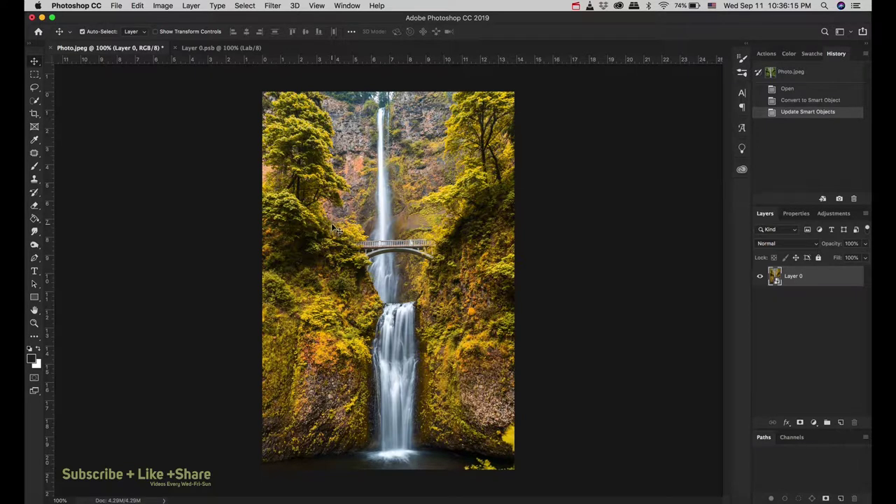
Step: On Layer 0.psb, preview a lower Apply Image opacity, then cancel without applying
{"action": "left_click", "coordinate": [202, 48]}
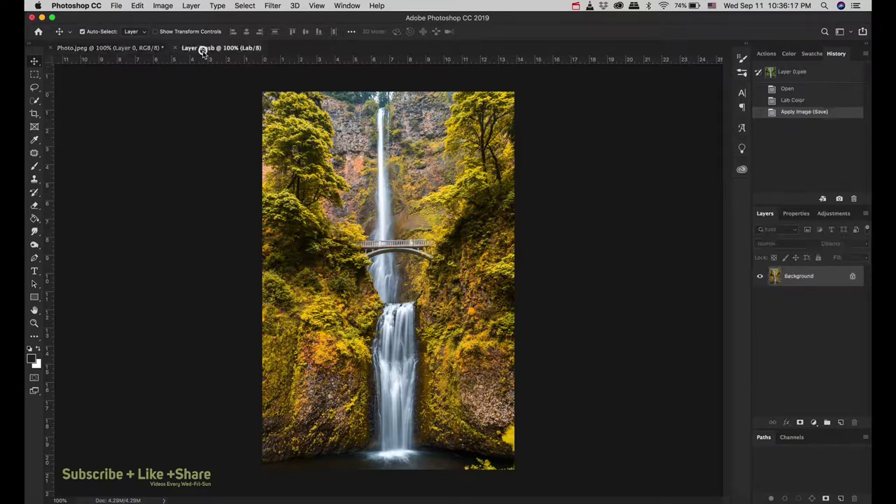
{"action": "left_click", "coordinate": [165, 5]}
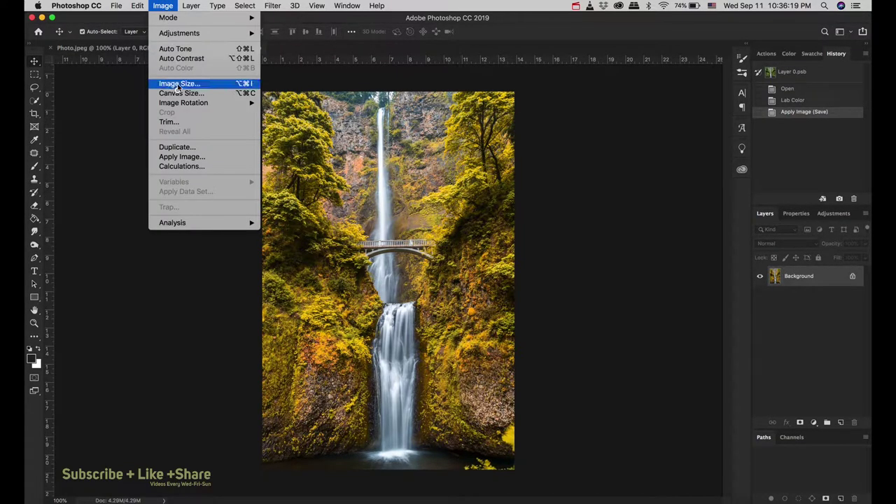
{"action": "left_click", "coordinate": [181, 156]}
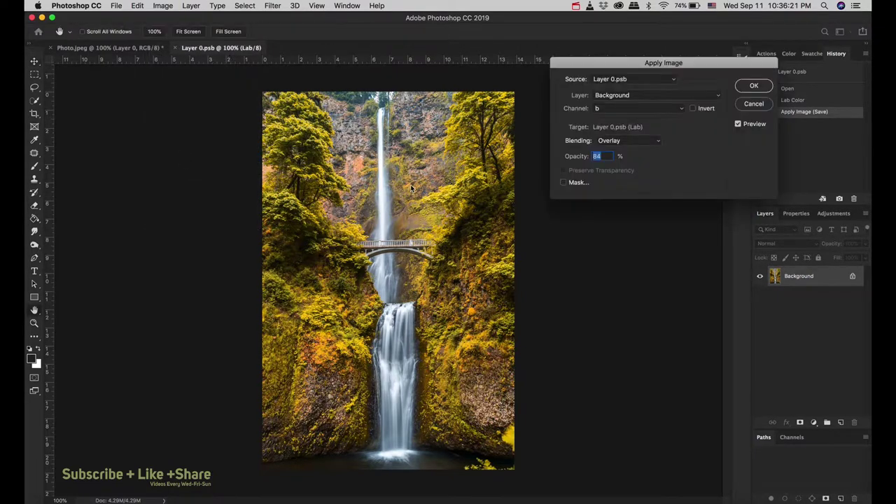
{"action": "left_click_drag", "start_coordinate": [585, 158], "coordinate": [571, 158]}
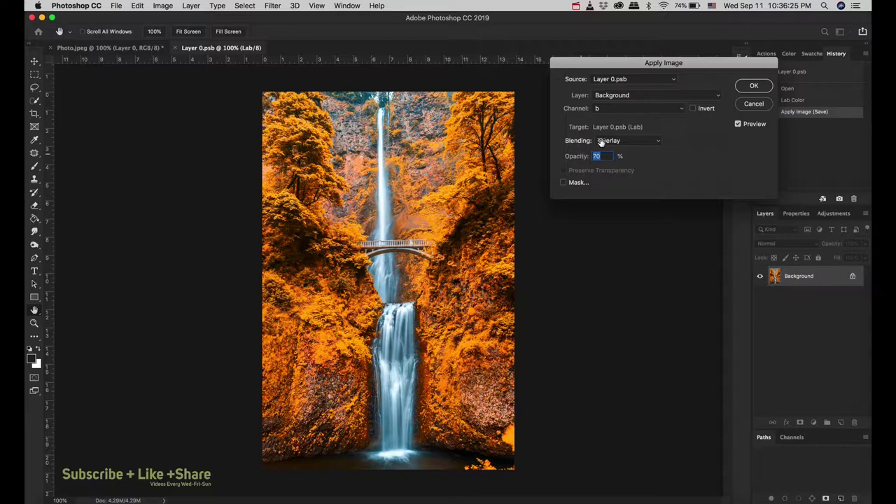
{"action": "left_click", "coordinate": [749, 103]}
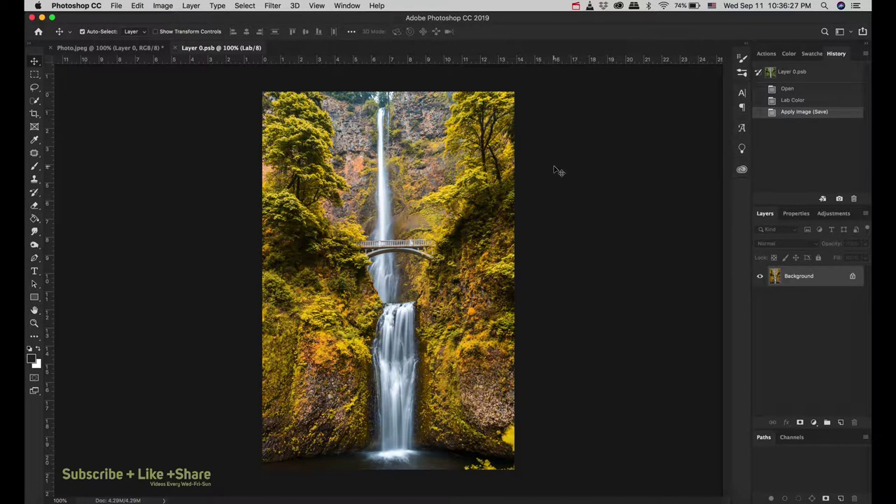
Step: Browse the Filter menu on Photo.jpeg and the Image Mode options on Layer 0.psb without changes
{"action": "left_click", "coordinate": [135, 48]}
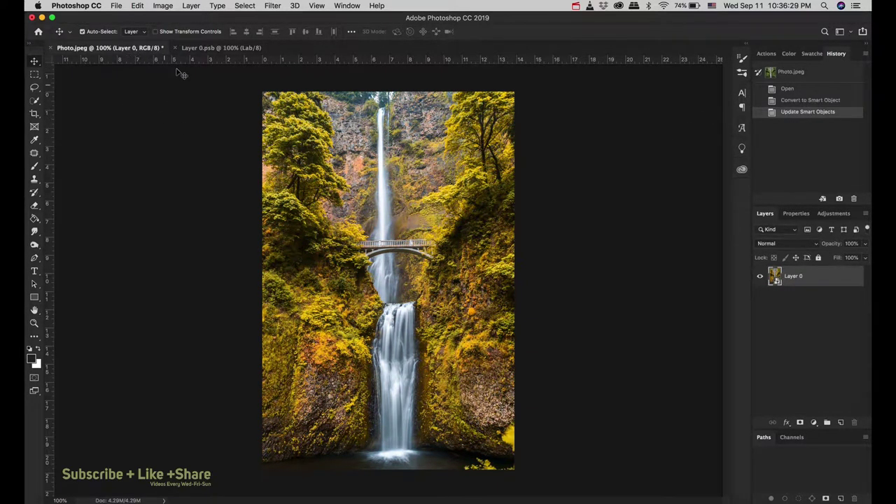
{"action": "left_click", "coordinate": [269, 6]}
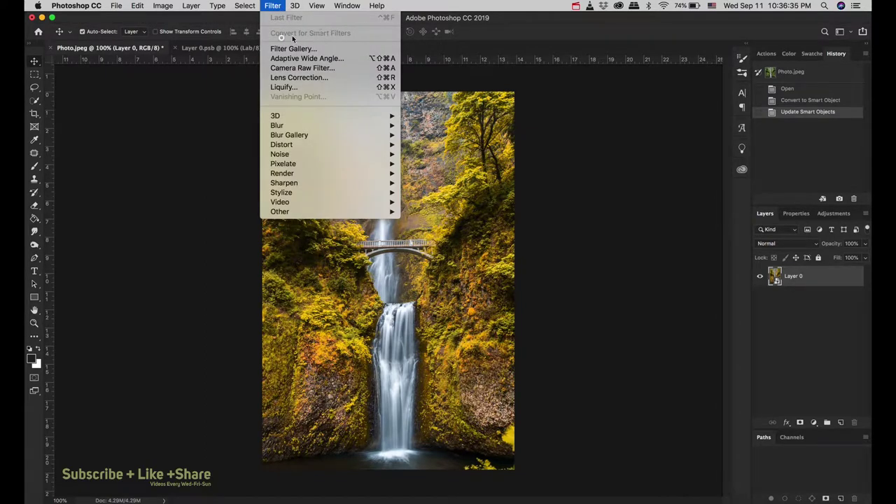
{"action": "left_click", "coordinate": [215, 66]}
{"action": "left_click", "coordinate": [206, 49]}
{"action": "left_click", "coordinate": [163, 6]}
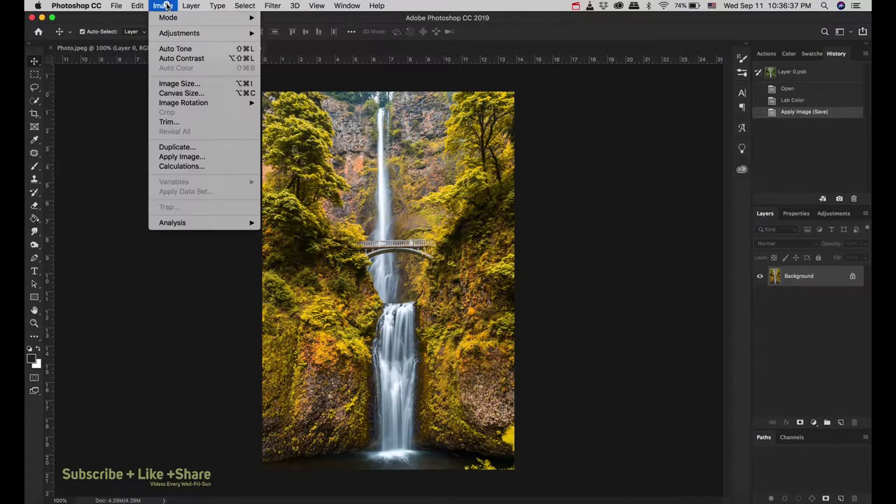
{"action": "left_click", "coordinate": [198, 20]}
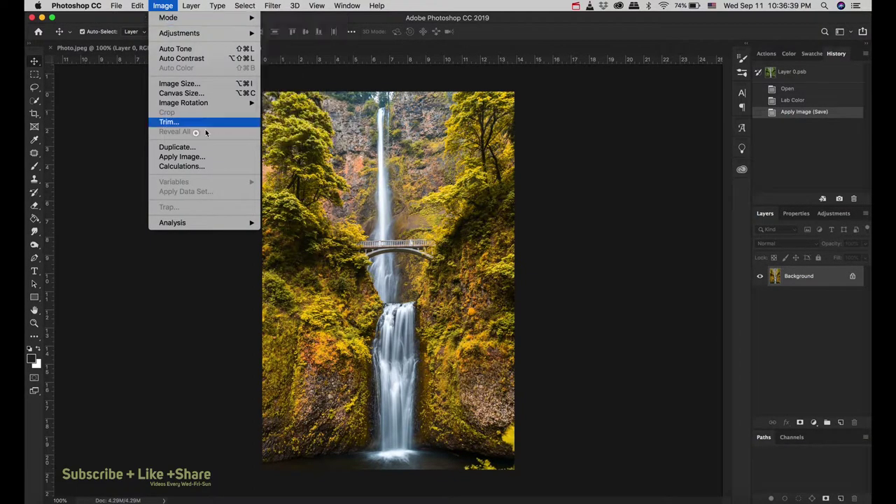
{"action": "left_click", "coordinate": [151, 121]}
Step: Reopen Apply Image, confirm Channel b with Overlay blending, and dismiss it unchanged
{"action": "left_click", "coordinate": [163, 6]}
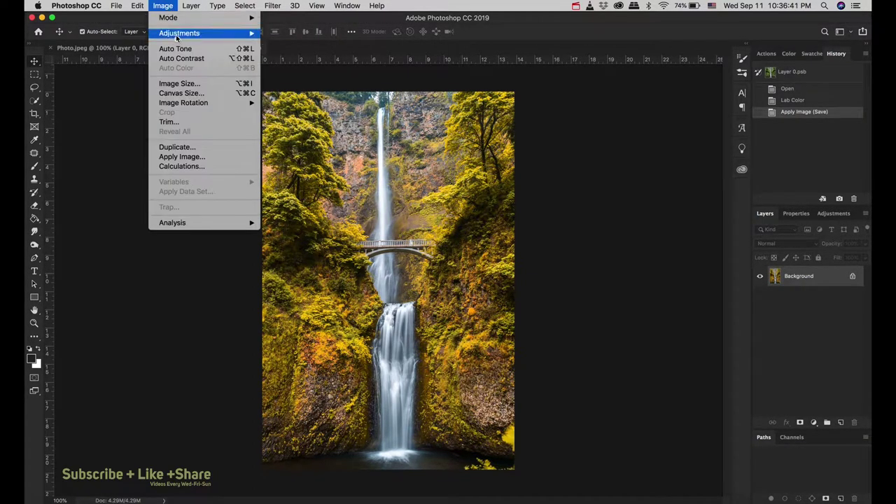
{"action": "left_click", "coordinate": [198, 158]}
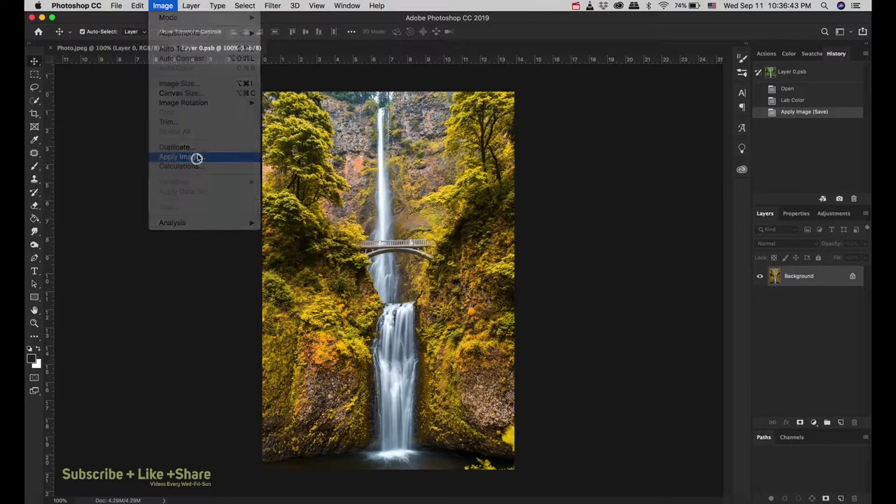
{"action": "left_click", "coordinate": [592, 109]}
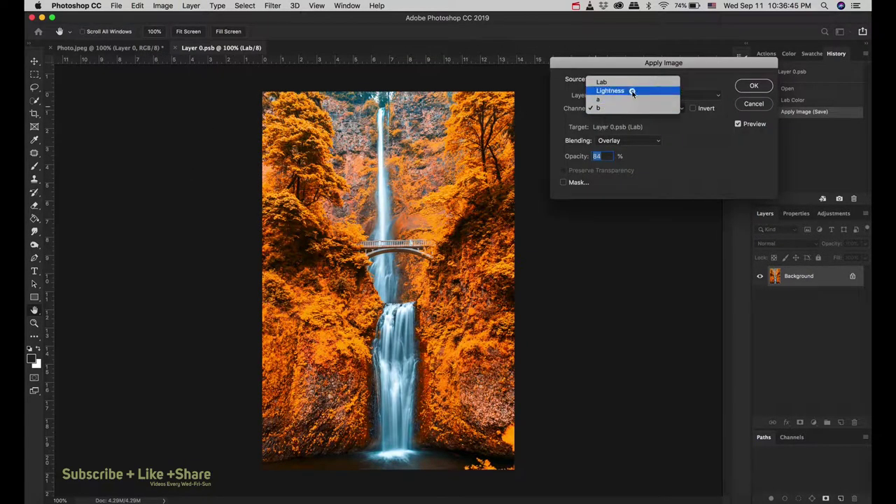
{"action": "left_click", "coordinate": [656, 109]}
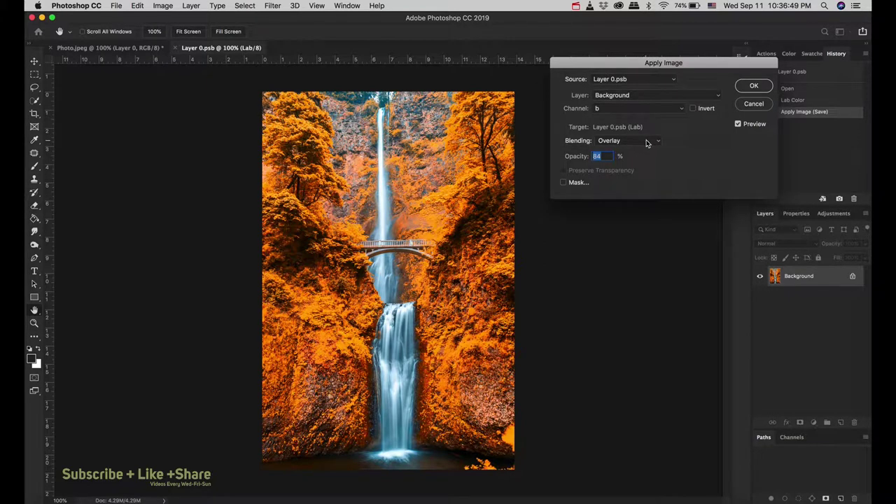
{"action": "left_click", "coordinate": [647, 143]}
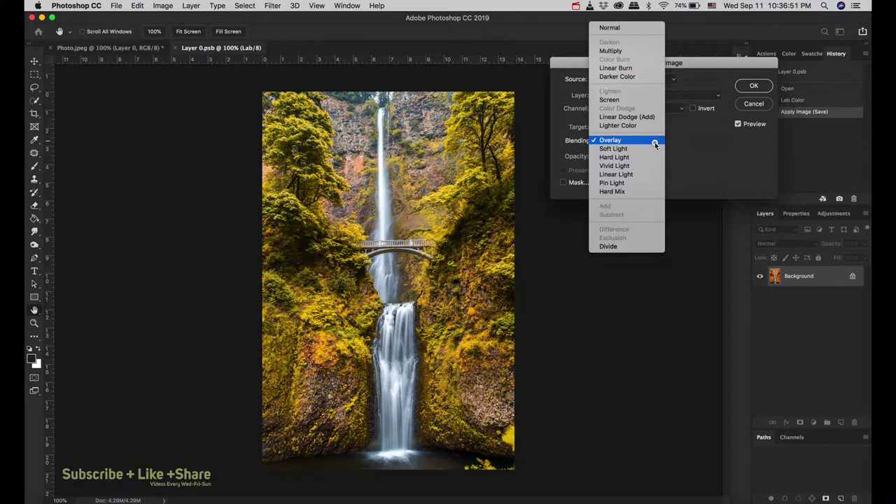
{"action": "left_click", "coordinate": [654, 142]}
{"action": "key", "text": "Return"}
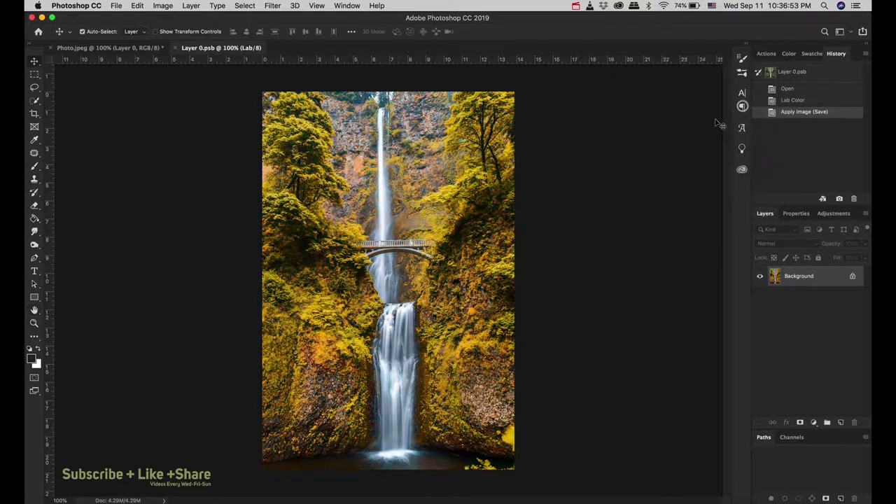